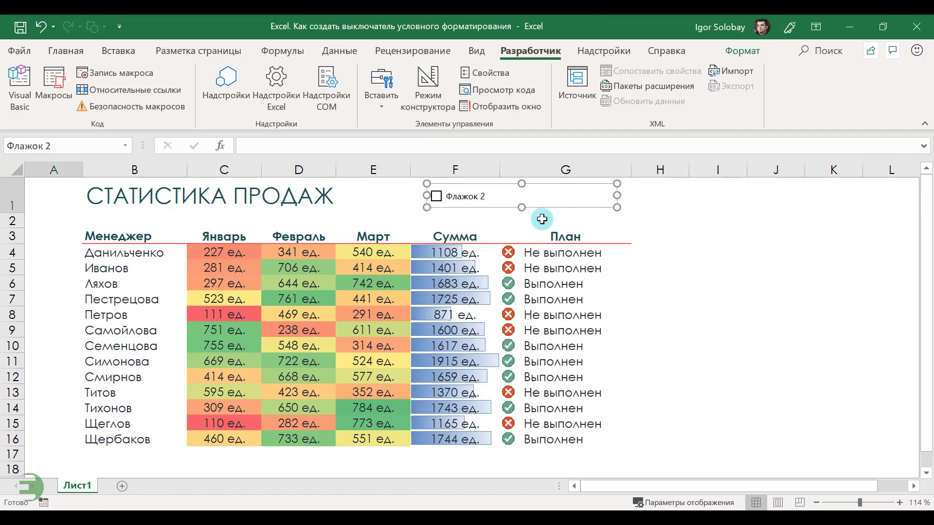
Step: Replace the checkbox's default caption with "ФОРМАТИРОВАНИЕ"
{"action": "left_click", "coordinate": [445, 196]}
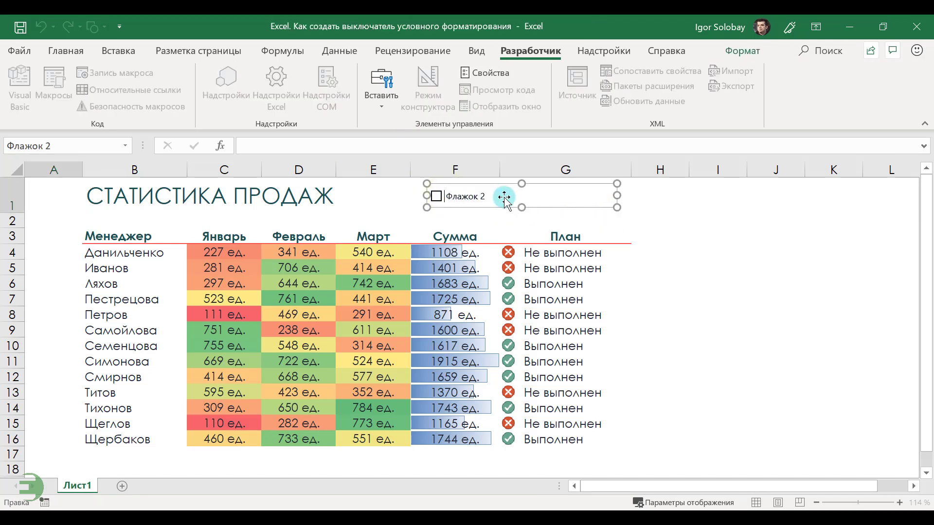
{"action": "key", "text": "Delete"}
{"action": "key", "text": "Delete"}
{"action": "key", "text": "Delete"}
{"action": "key", "text": "Delete"}
{"action": "key", "text": "Delete"}
{"action": "key", "text": "Delete"}
{"action": "key", "text": "Delete"}
{"action": "key", "text": "Delete"}
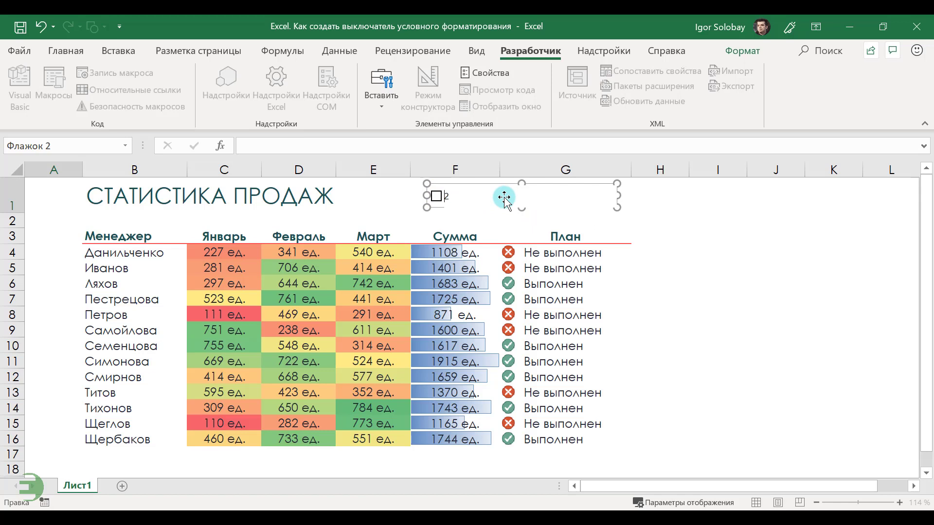
{"action": "type", "text": "ФОРМАИ"}
{"action": "key", "text": "BackSpace"}
{"action": "type", "text": "ТИРОВАНИЕ"}
{"action": "left_click", "coordinate": [798, 222]}
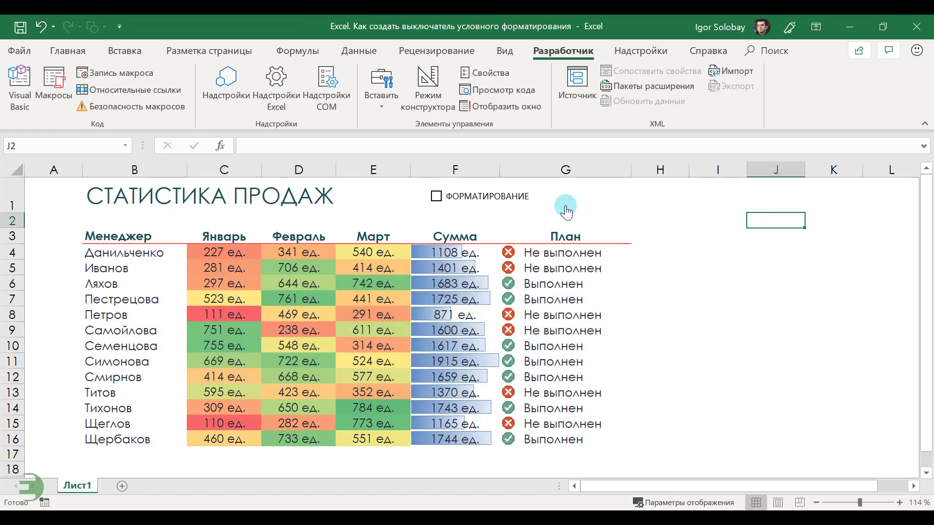
Step: Link the ФОРМАТИРОВАНИЕ checkbox to cell $I$1 in its control format settings and deselect it
{"action": "right_click", "coordinate": [450, 192]}
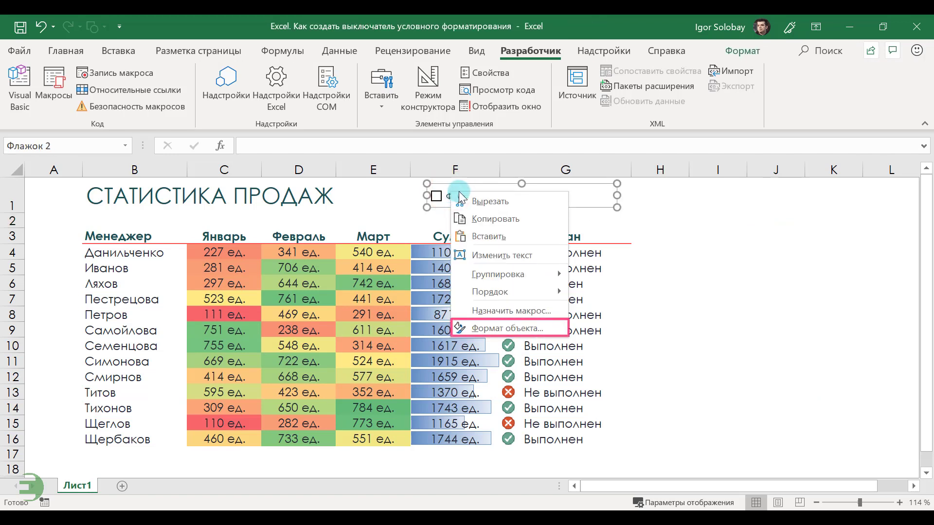
{"action": "left_click", "coordinate": [551, 332]}
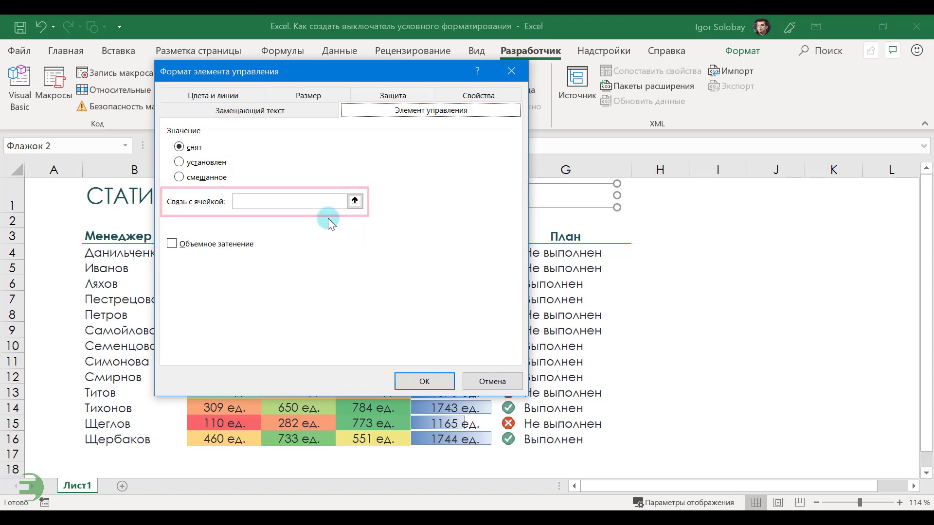
{"action": "left_click", "coordinate": [306, 201]}
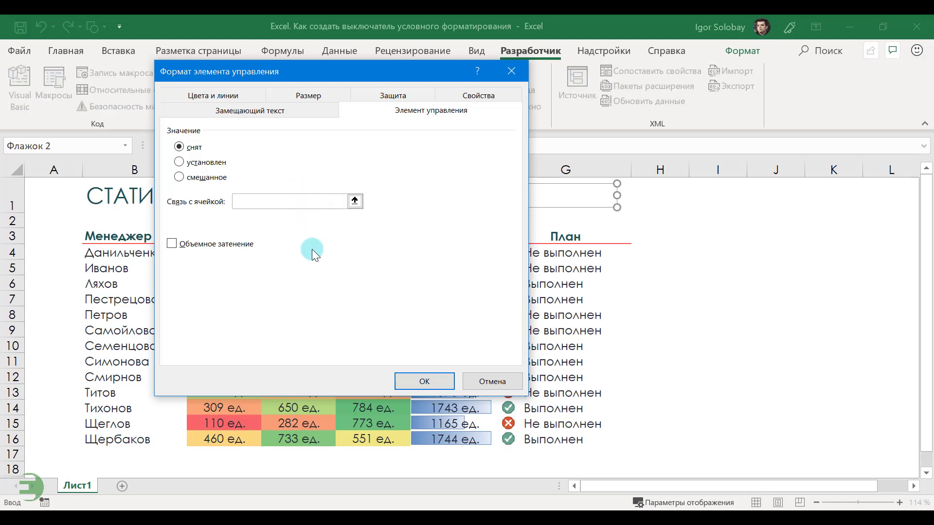
{"action": "left_click", "coordinate": [716, 192]}
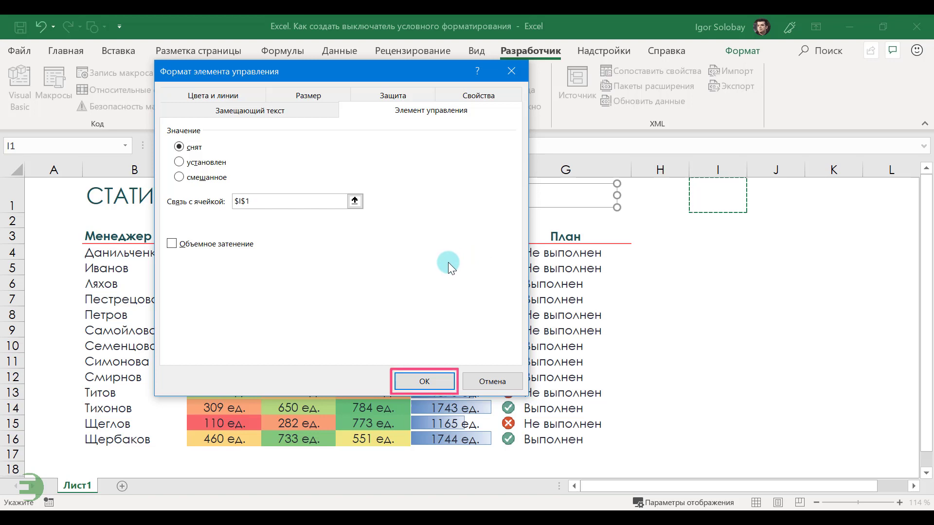
{"action": "left_click", "coordinate": [445, 383]}
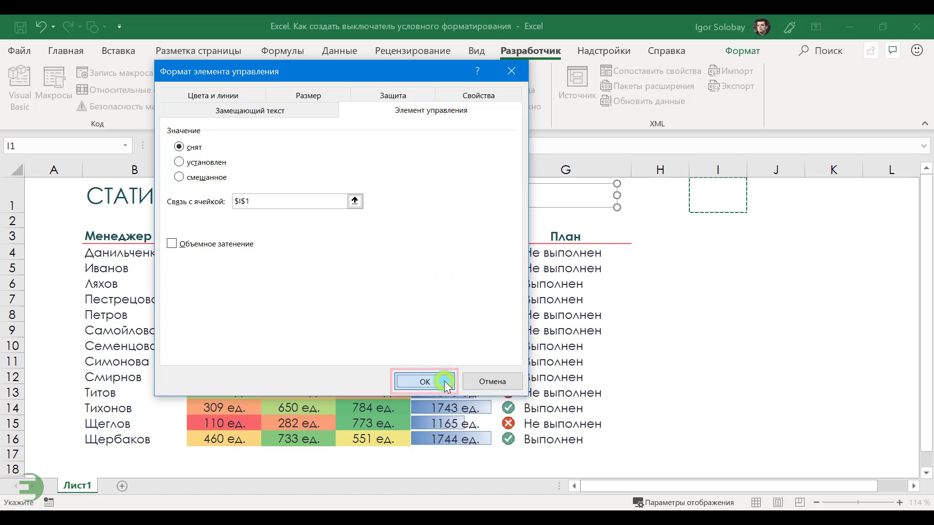
{"action": "left_click", "coordinate": [731, 364]}
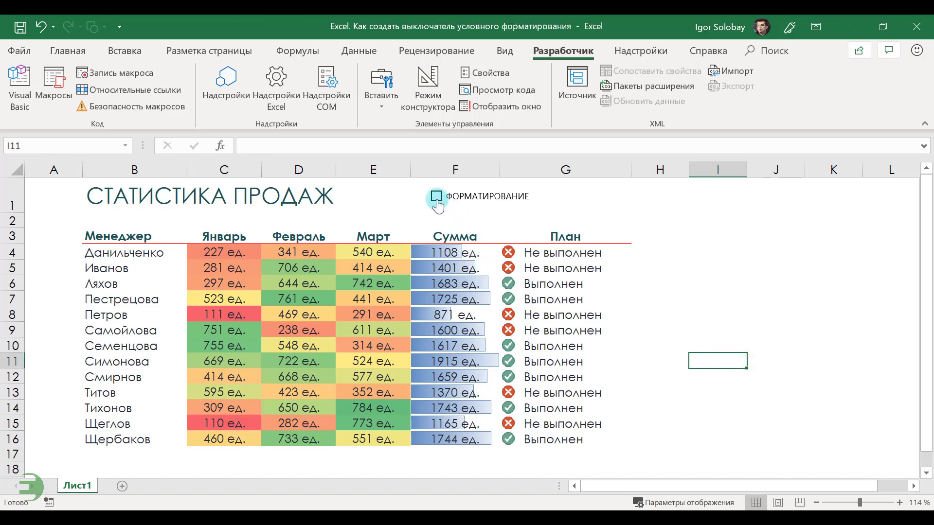
Step: Test the link to cell I1 by switching the ФОРМАТИРОВАНИЕ checkbox on and off several times, leaving it unchecked
{"action": "left_click", "coordinate": [436, 197]}
{"action": "left_click", "coordinate": [436, 197]}
{"action": "left_click", "coordinate": [436, 198]}
{"action": "left_click", "coordinate": [436, 197]}
{"action": "left_click", "coordinate": [436, 197]}
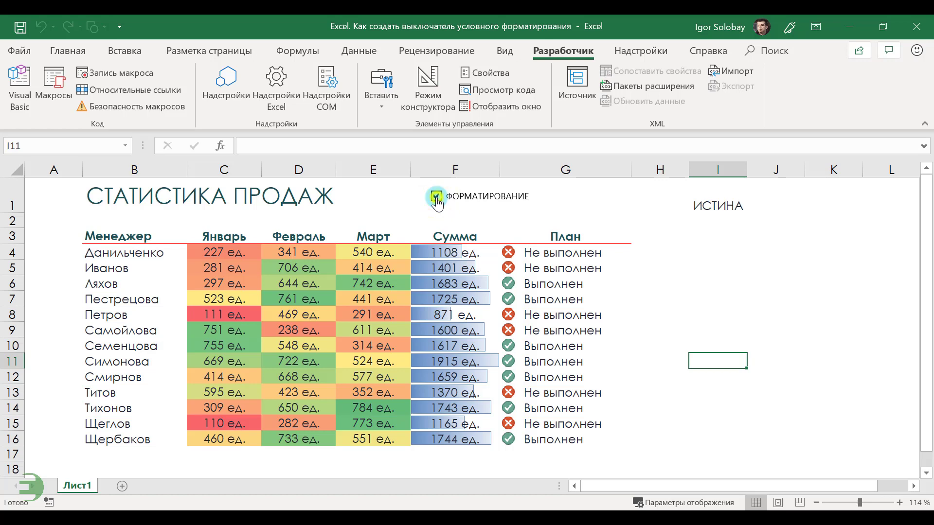
{"action": "left_click", "coordinate": [436, 198]}
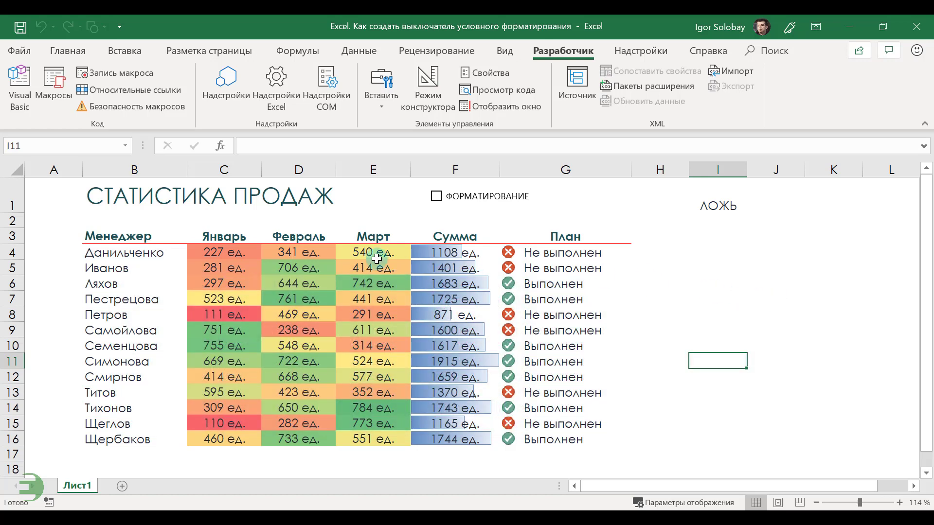
Step: Add a formula-based conditional formatting rule =НЕ($I$1) with no format set to the range C4:G16
{"action": "left_click_drag", "start_coordinate": [235, 253], "coordinate": [547, 433]}
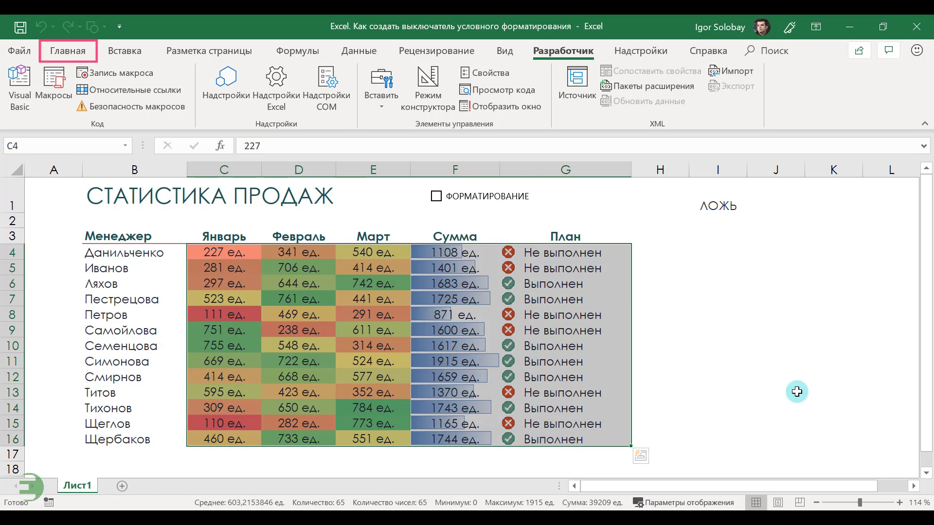
{"action": "left_click", "coordinate": [64, 56]}
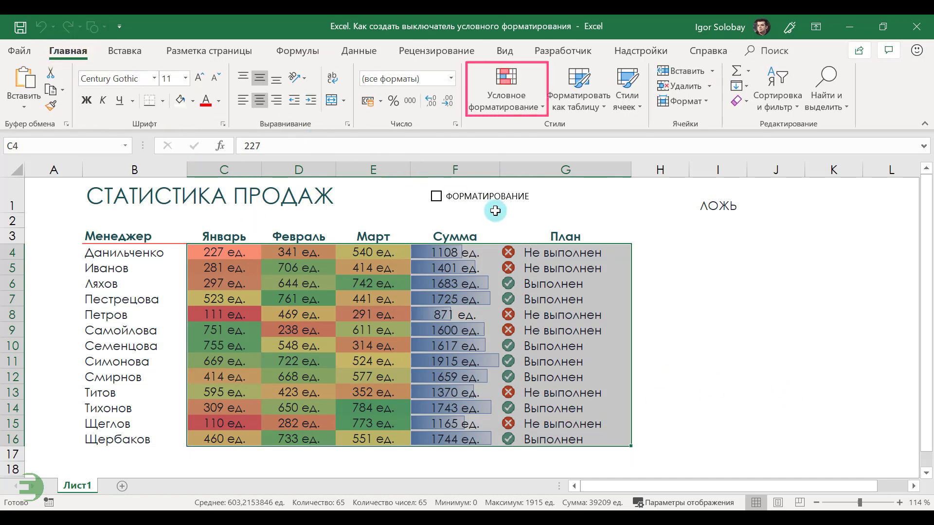
{"action": "left_click", "coordinate": [539, 113]}
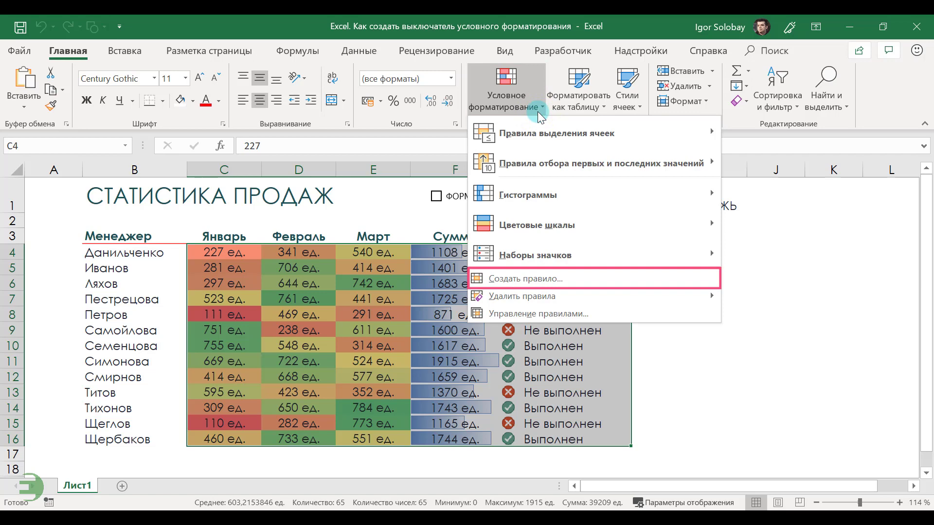
{"action": "left_click", "coordinate": [601, 283]}
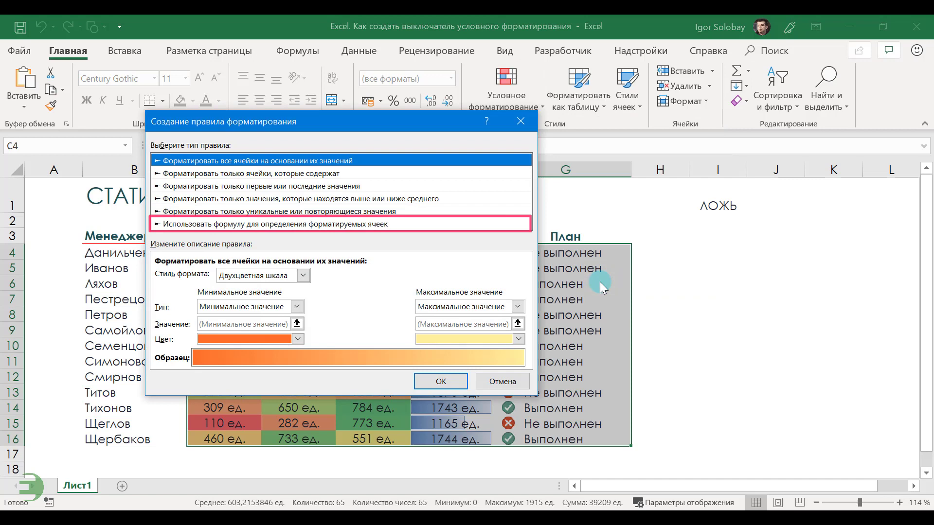
{"action": "left_click", "coordinate": [479, 223]}
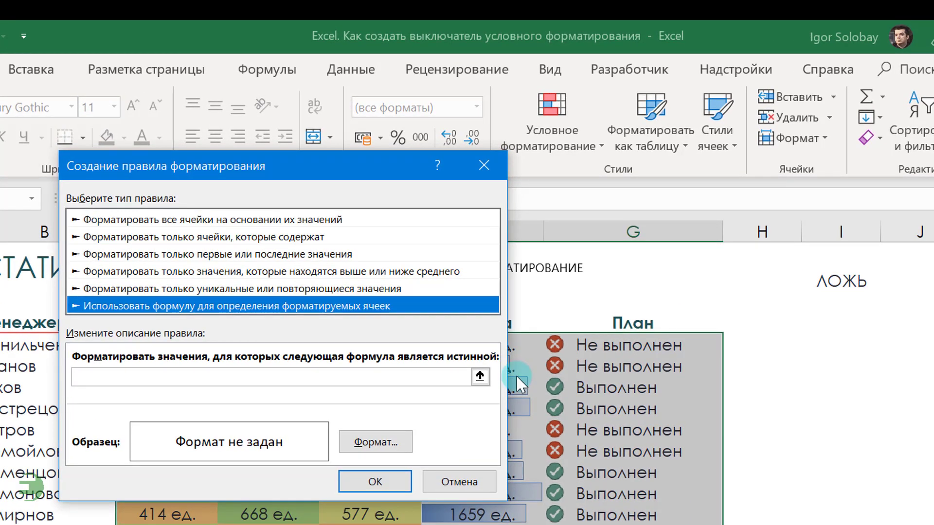
{"action": "left_click", "coordinate": [187, 377]}
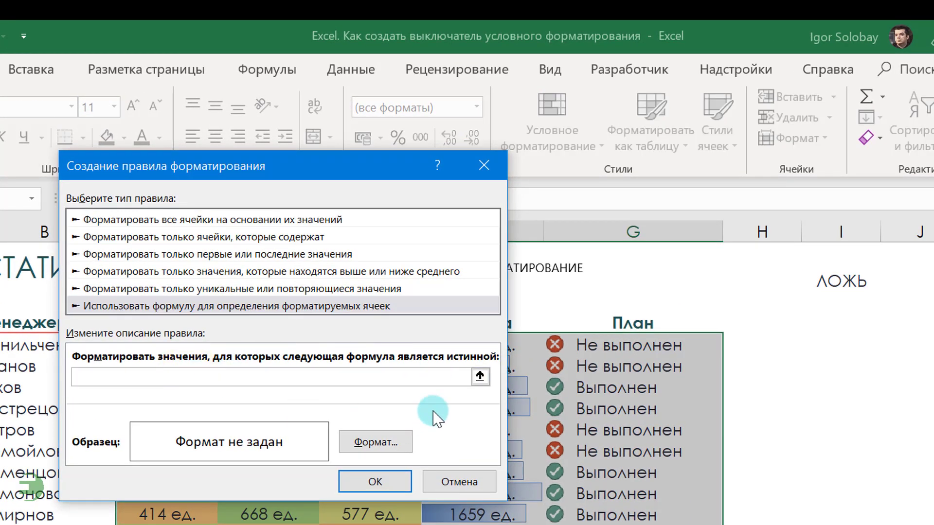
{"action": "type", "text": "=НЕ("}
{"action": "left_click", "coordinate": [846, 274]}
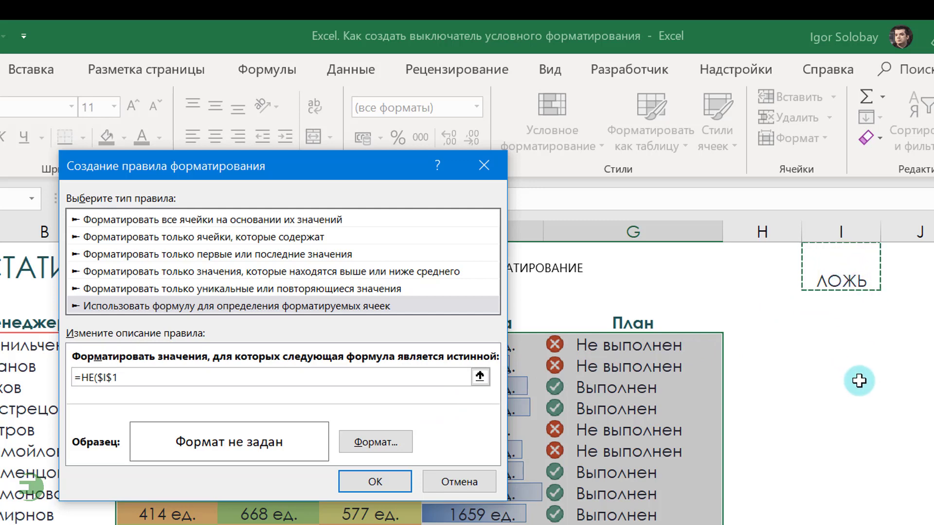
{"action": "type", "text": ")"}
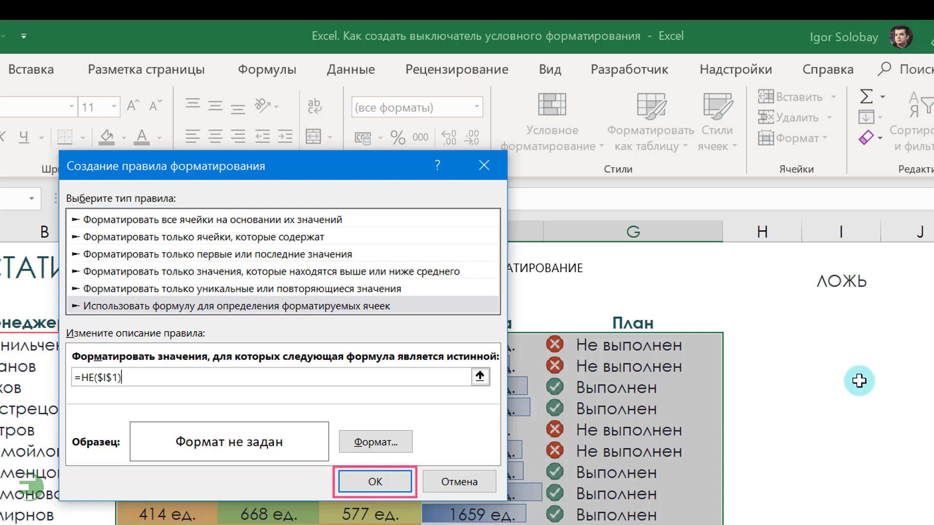
{"action": "left_click", "coordinate": [379, 482]}
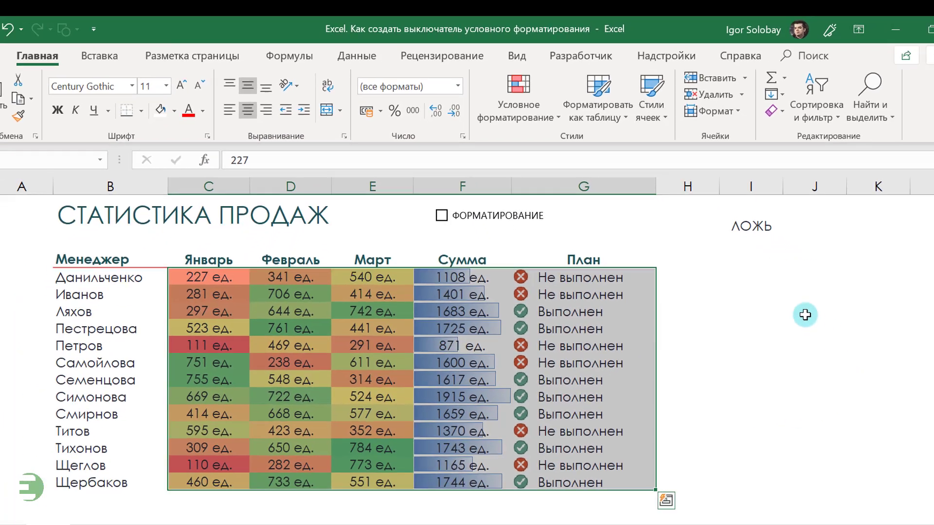
{"action": "left_click", "coordinate": [806, 315]}
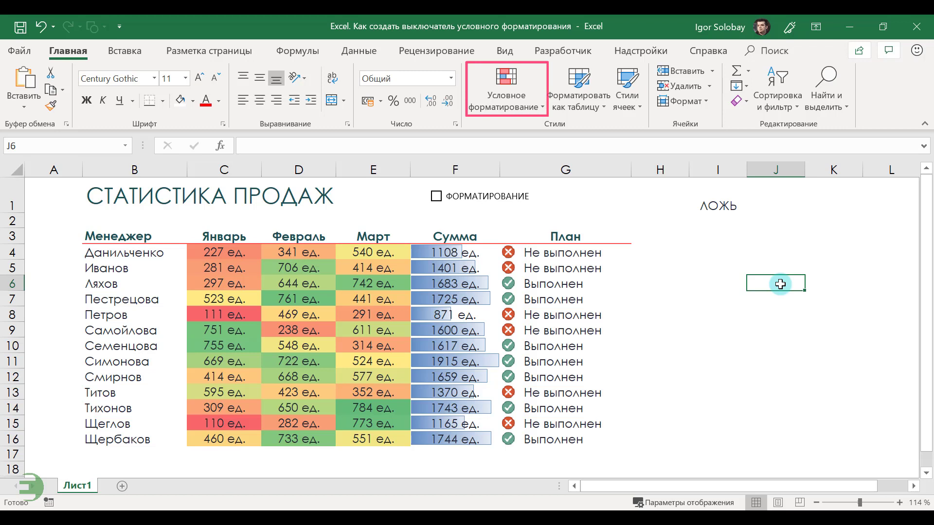
Step: Open the conditional formatting rules manager and list the rules for the whole sheet (Этот лист)
{"action": "left_click", "coordinate": [539, 114]}
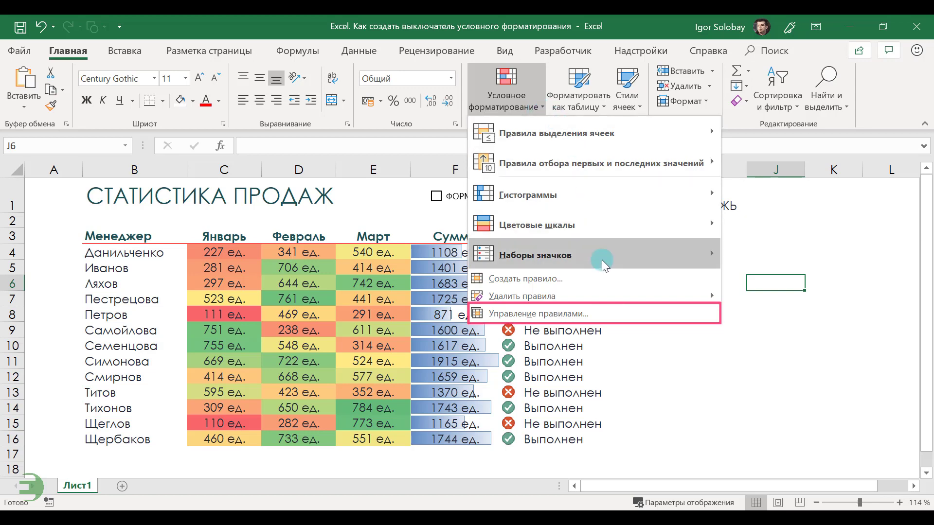
{"action": "left_click", "coordinate": [608, 315]}
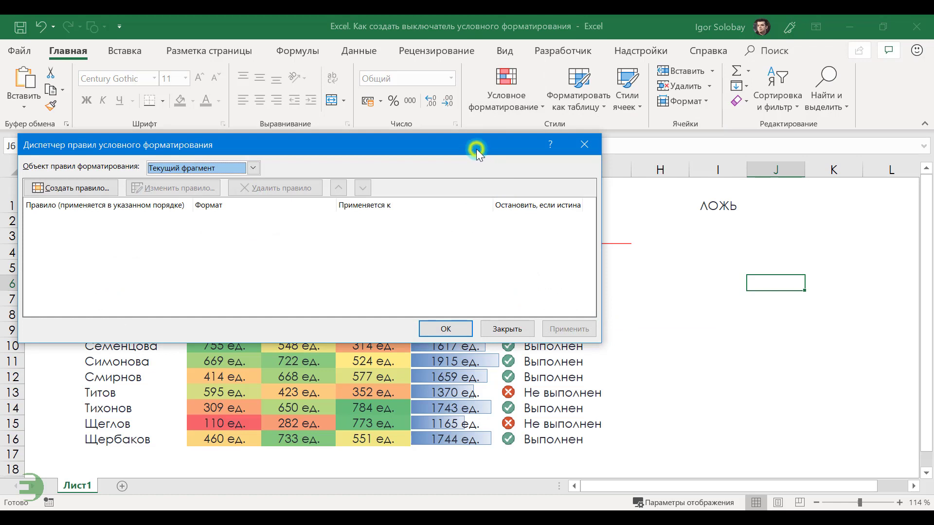
{"action": "left_click_drag", "start_coordinate": [477, 149], "coordinate": [542, 215]}
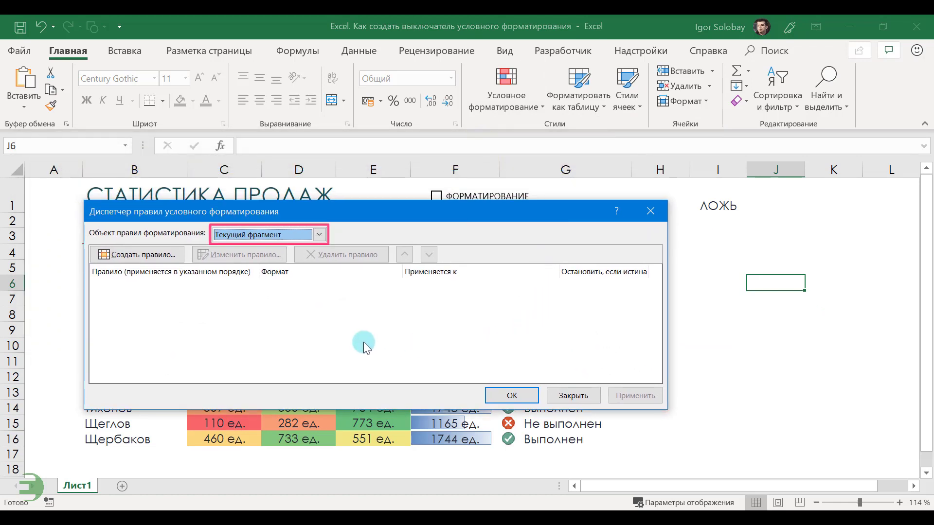
{"action": "left_click", "coordinate": [319, 235]}
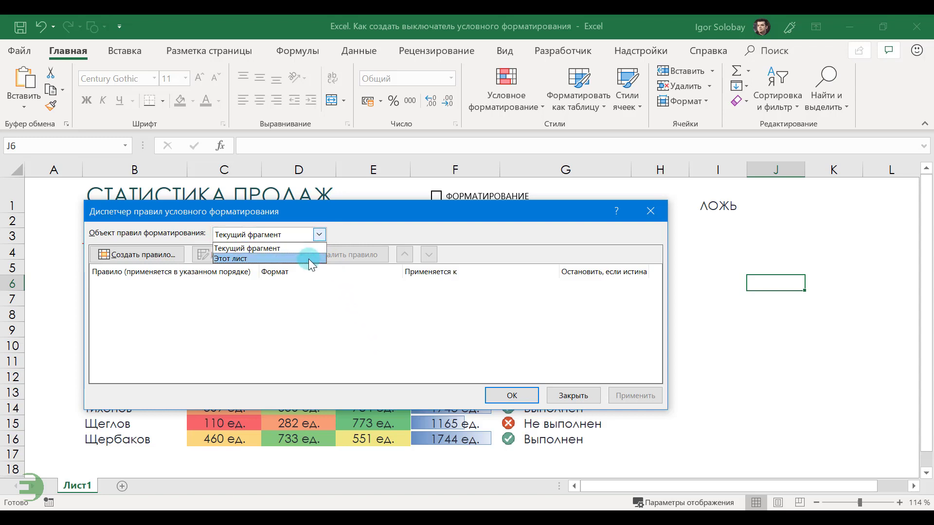
{"action": "left_click", "coordinate": [309, 259]}
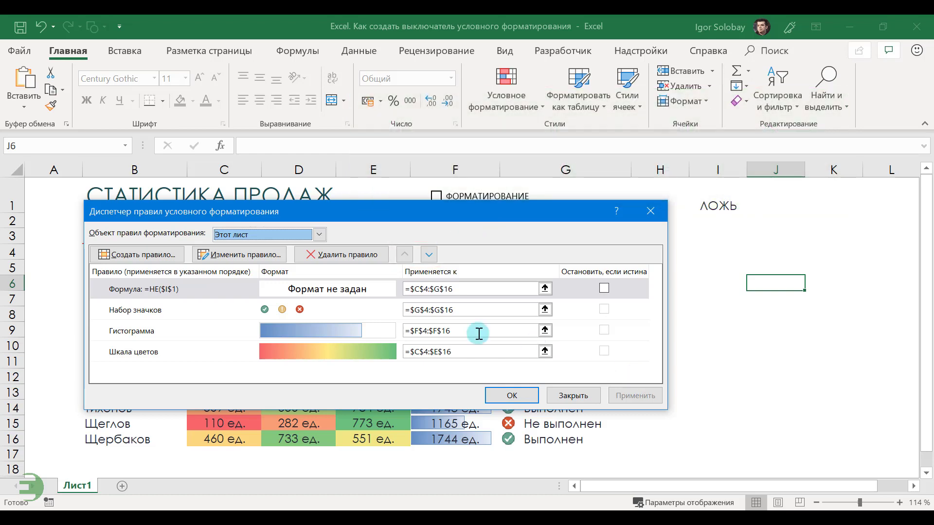
Step: Move the =НЕ($I$1) rule two places down the rule order and return it to first place
{"action": "left_click", "coordinate": [253, 290]}
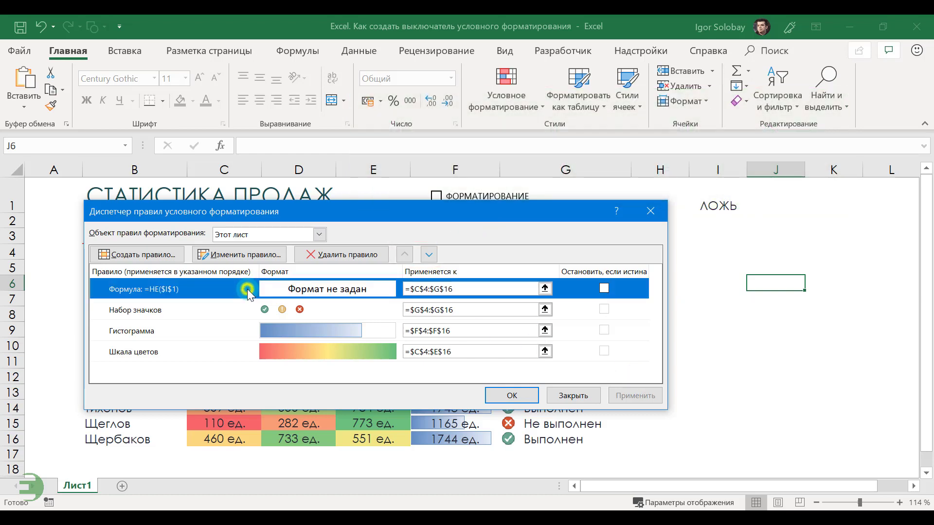
{"action": "left_click", "coordinate": [429, 255]}
{"action": "left_click", "coordinate": [429, 255]}
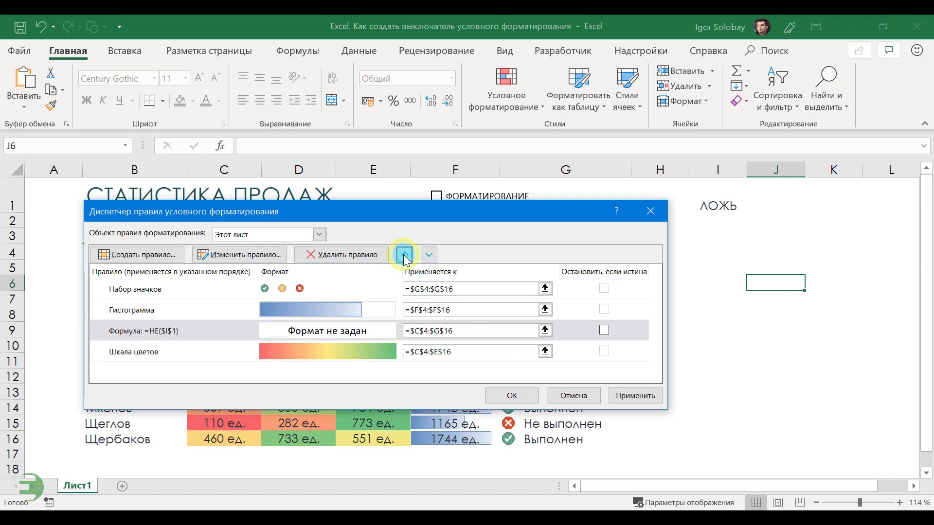
{"action": "left_click", "coordinate": [406, 256]}
{"action": "left_click", "coordinate": [406, 255]}
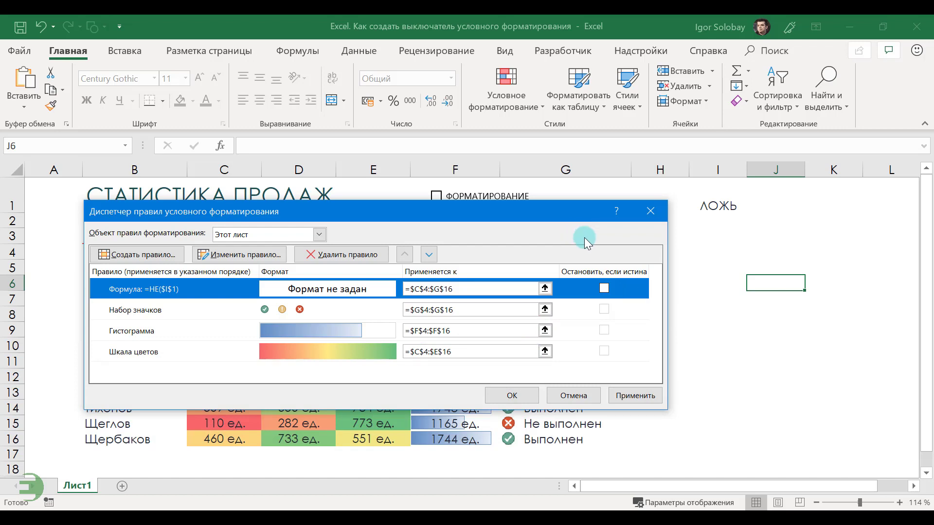
Step: Enable "Остановить, если истина" for the =НЕ($I$1) rule, apply the change and close the rules manager
{"action": "left_click", "coordinate": [608, 291]}
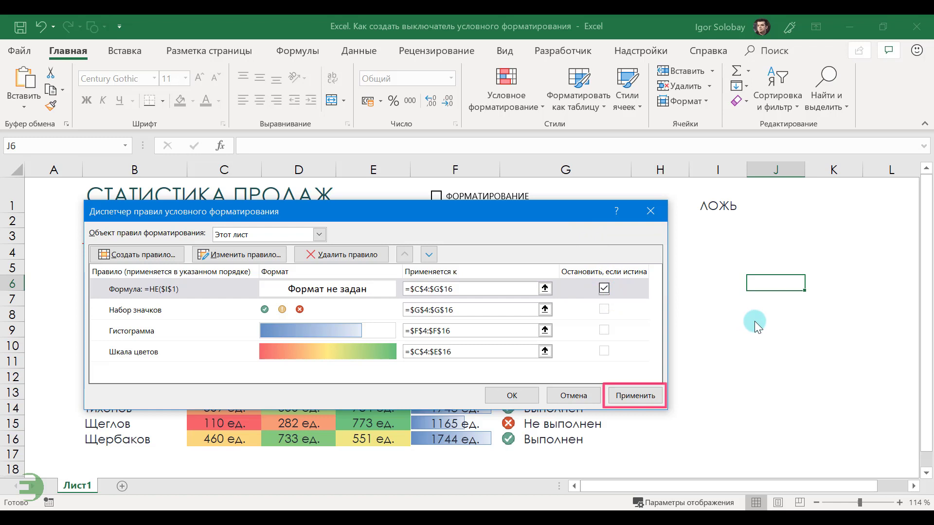
{"action": "left_click", "coordinate": [656, 400]}
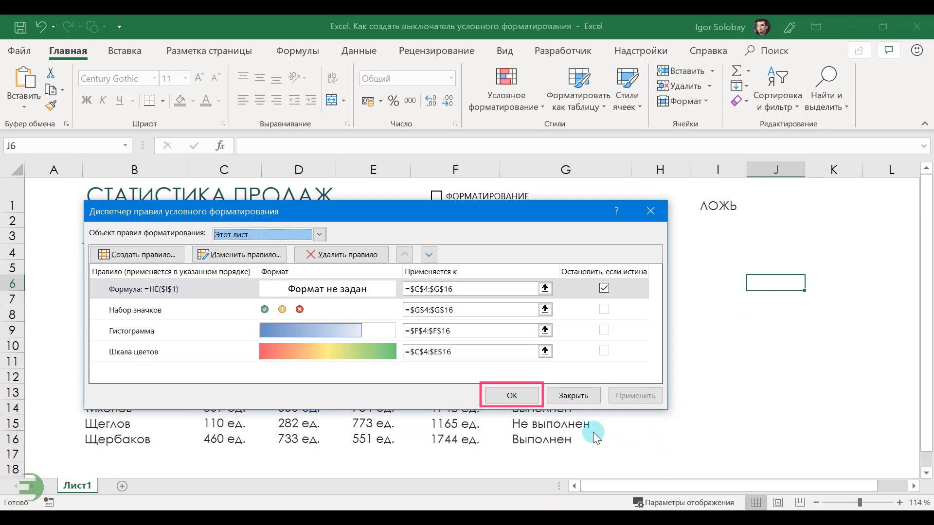
{"action": "left_click", "coordinate": [529, 399]}
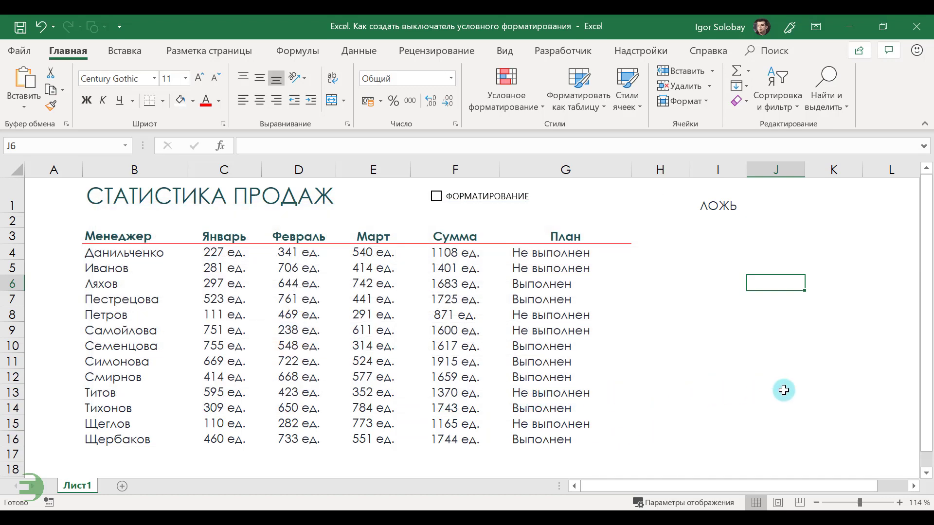
Step: Hide column I, which holds the checkbox's linked cell, and clear the column selection
{"action": "right_click", "coordinate": [721, 171]}
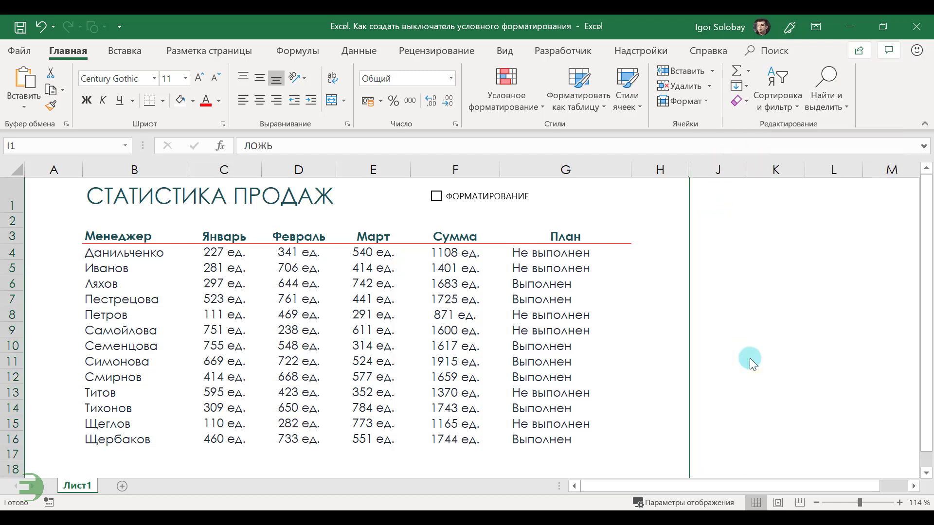
{"action": "left_click", "coordinate": [845, 206]}
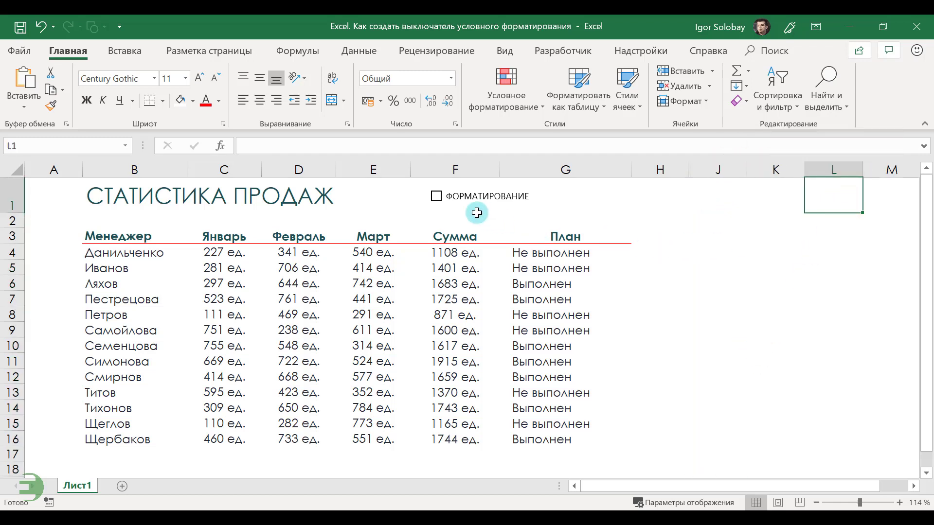
Step: Test the conditional formatting switch by toggling the ФОРМАТИРОВАНИЕ checkbox repeatedly, leaving it checked
{"action": "left_click", "coordinate": [436, 198]}
{"action": "left_click", "coordinate": [436, 201]}
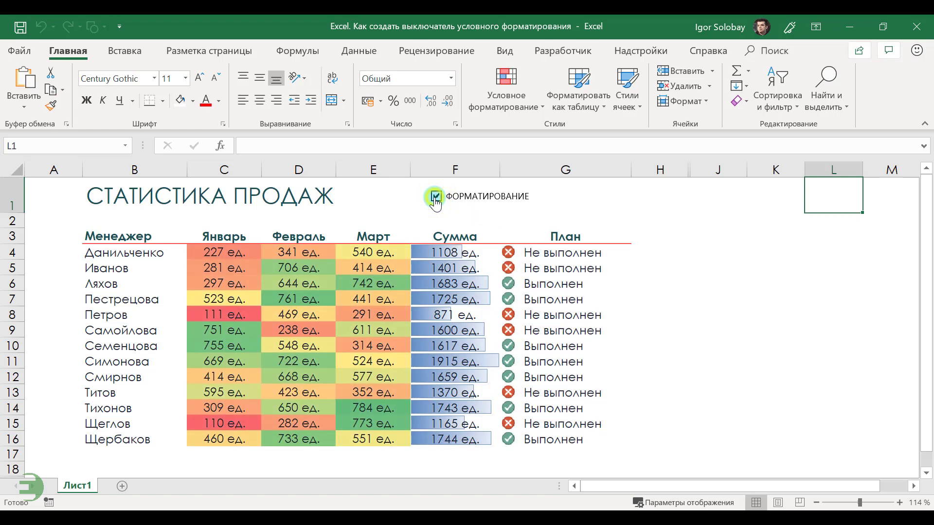
{"action": "left_click", "coordinate": [435, 199]}
{"action": "left_click", "coordinate": [436, 200]}
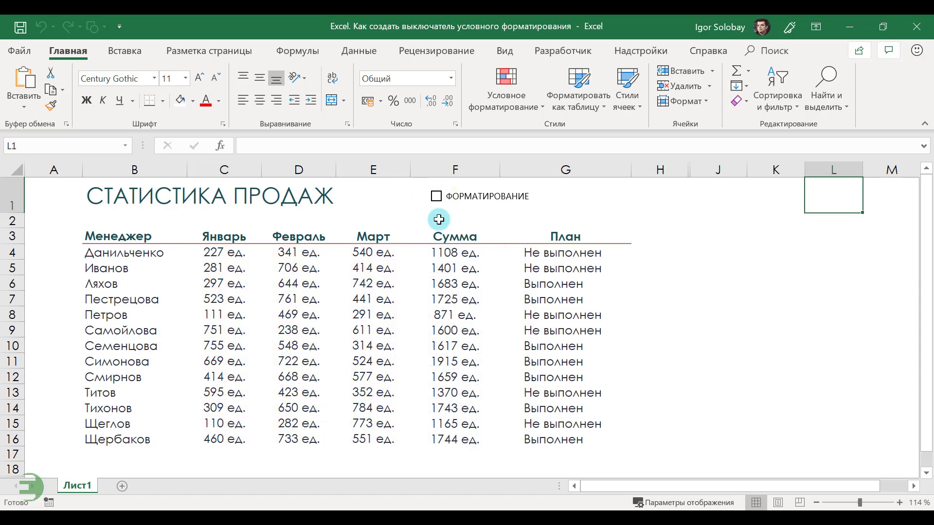
{"action": "left_click", "coordinate": [437, 198]}
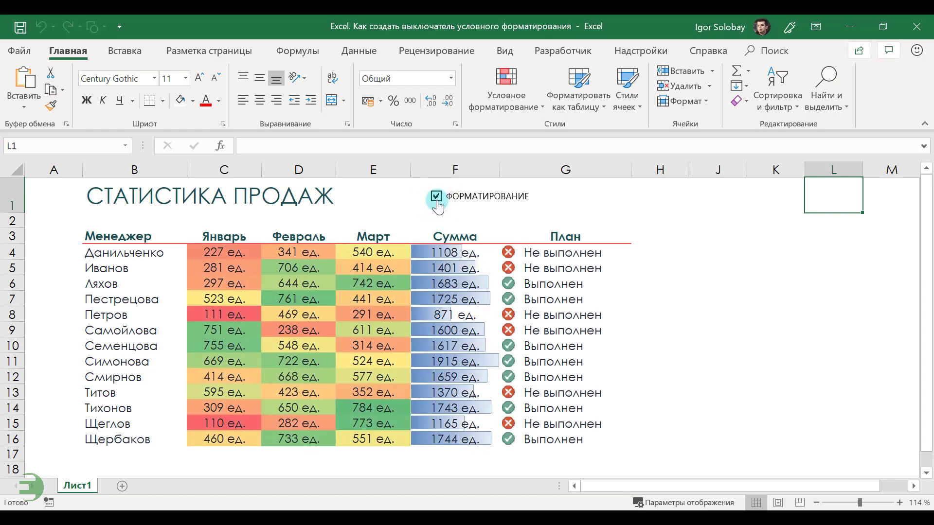
{"action": "left_click", "coordinate": [437, 199]}
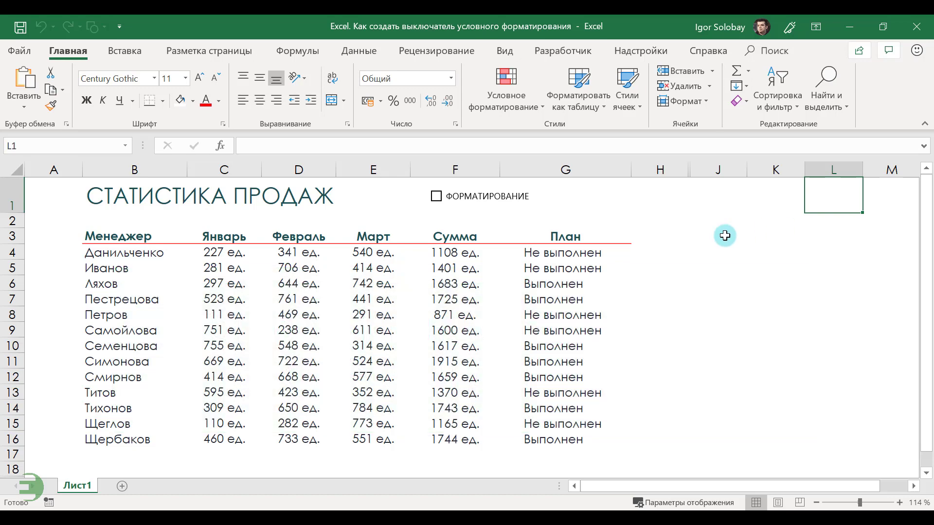
{"action": "left_click", "coordinate": [436, 197]}
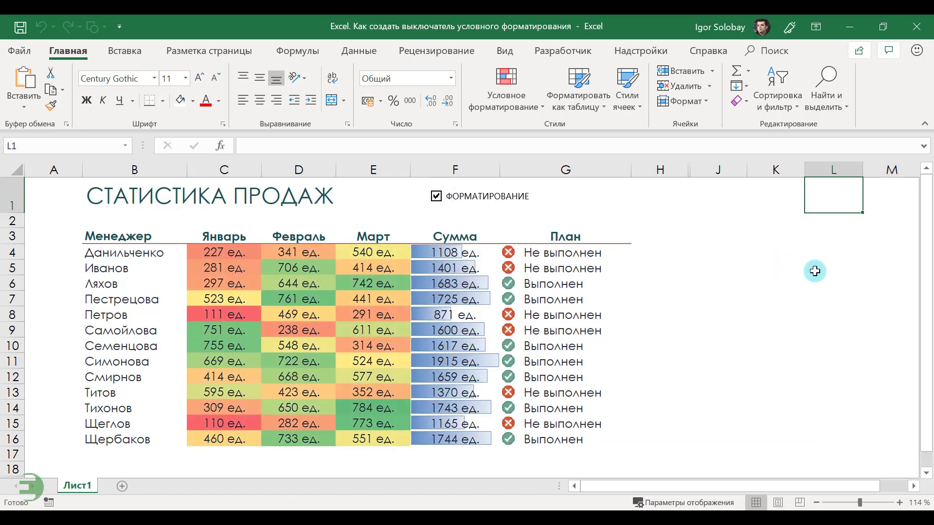